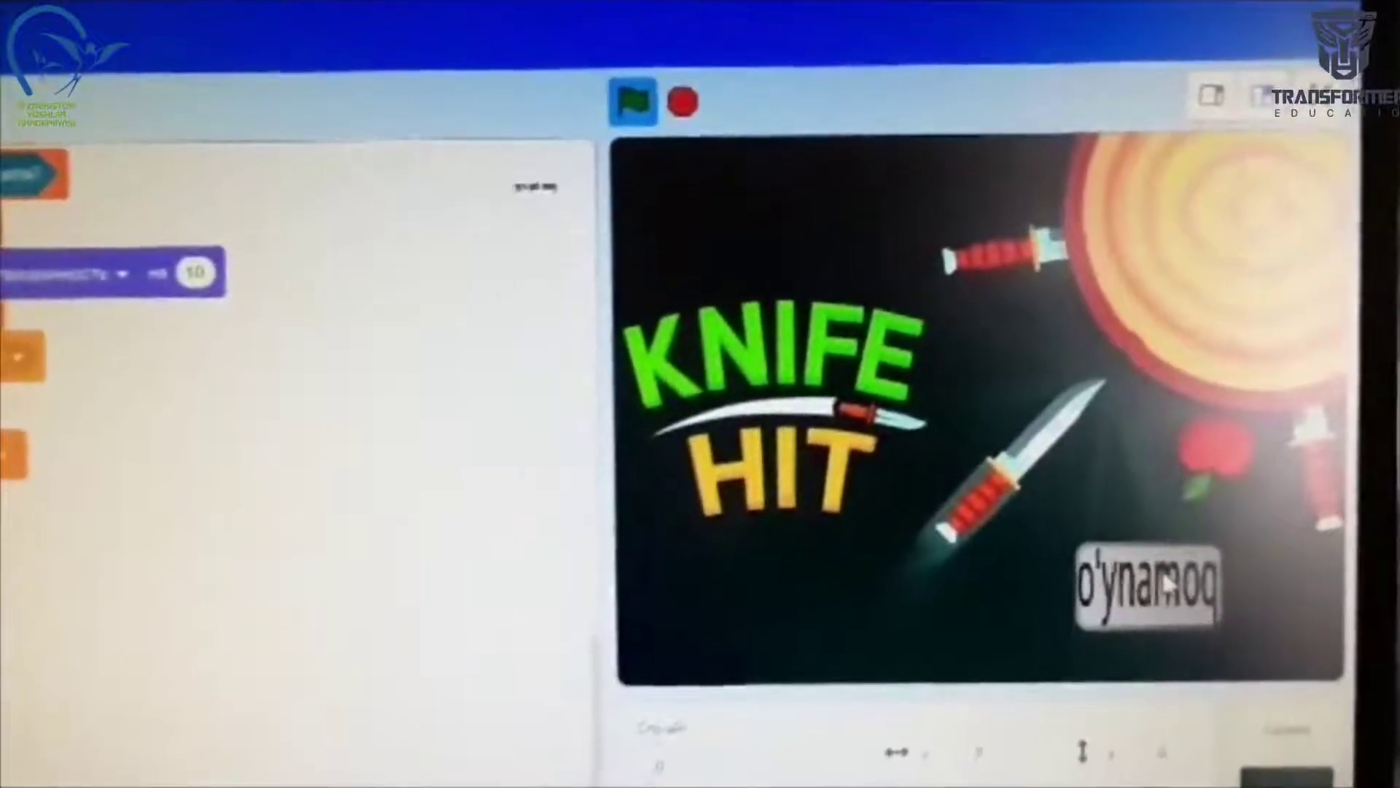
Start Knife Hit with the o'ynamoq title button, then the click-anywhere screen, to reach level 1
click(1154, 580)
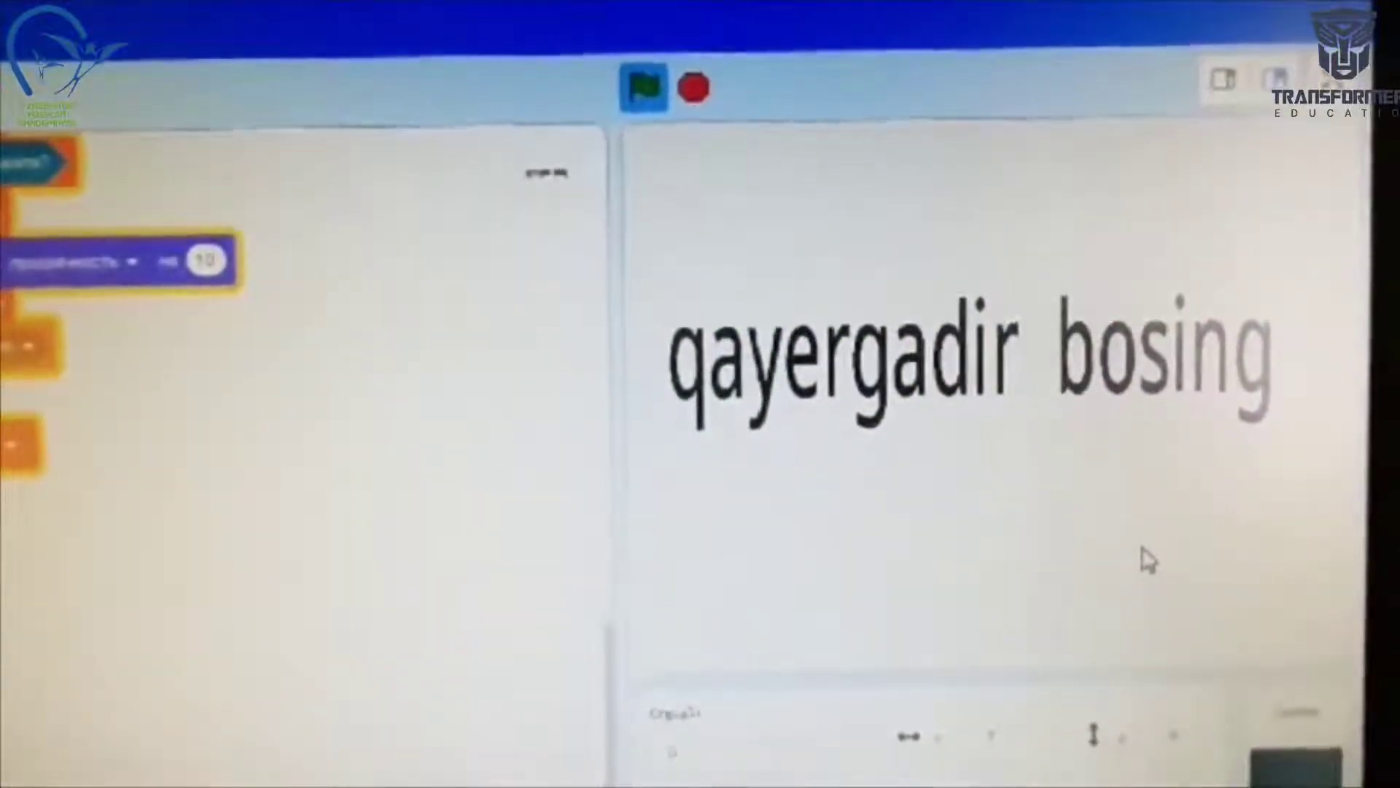
click(849, 616)
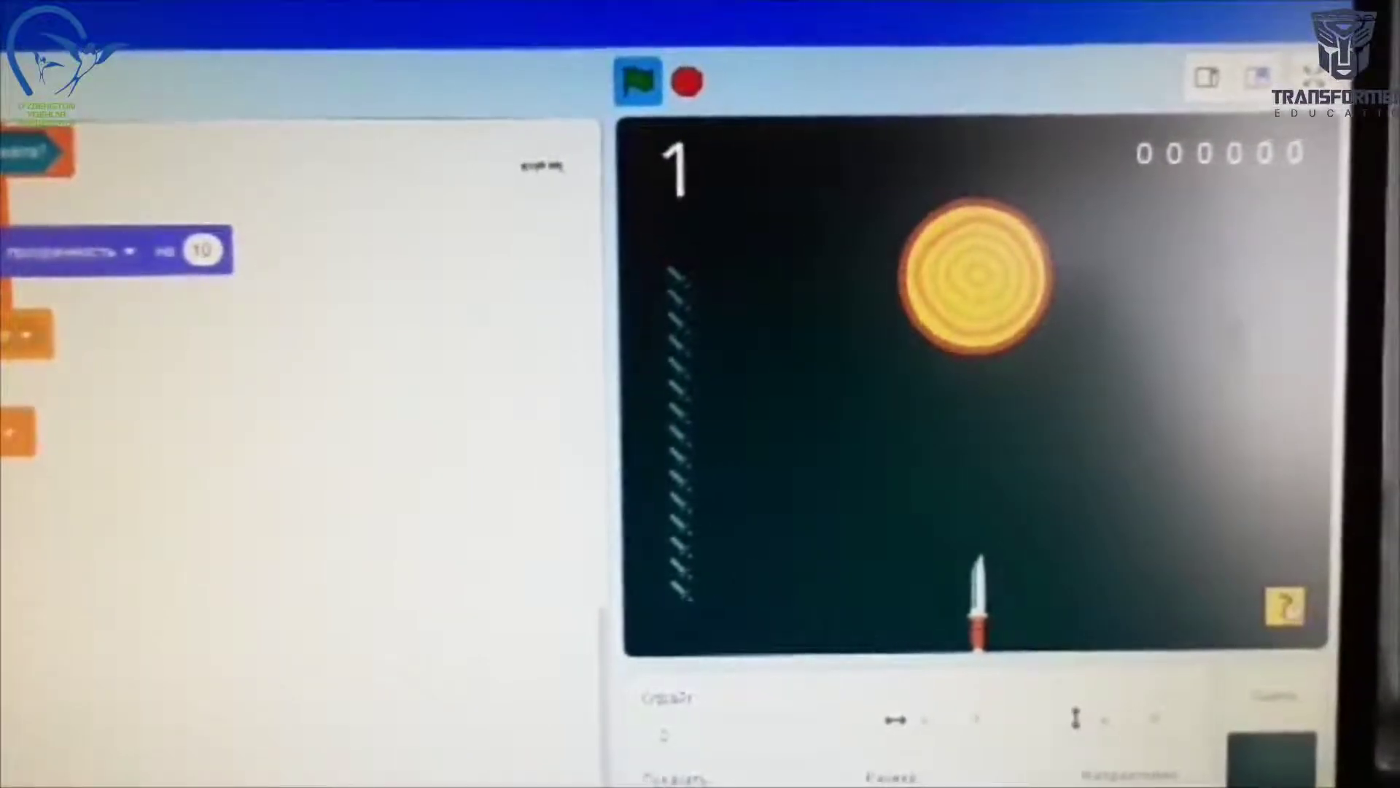
View and close the INSTRUCTIYA help, then leave the game-over screen via chiqish
click(1285, 608)
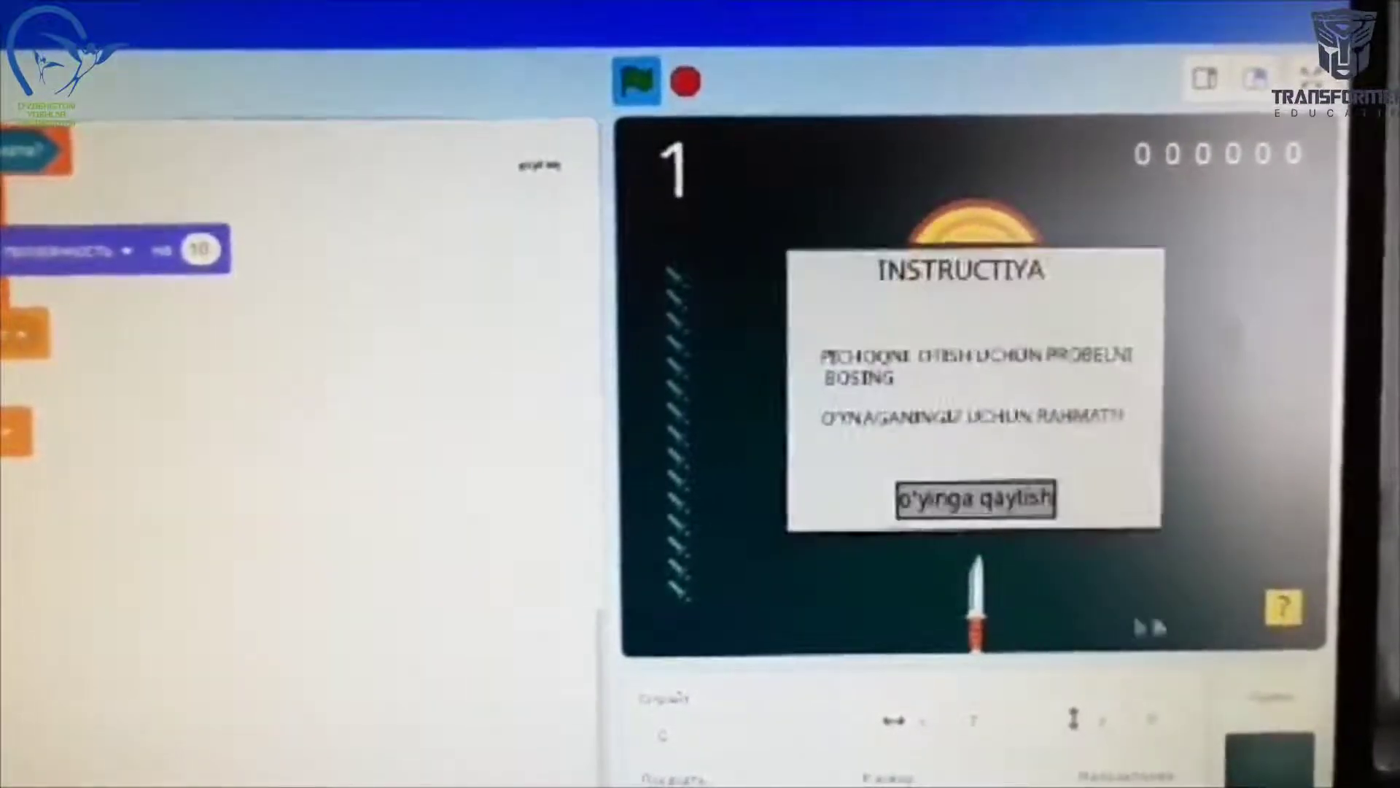
click(1009, 523)
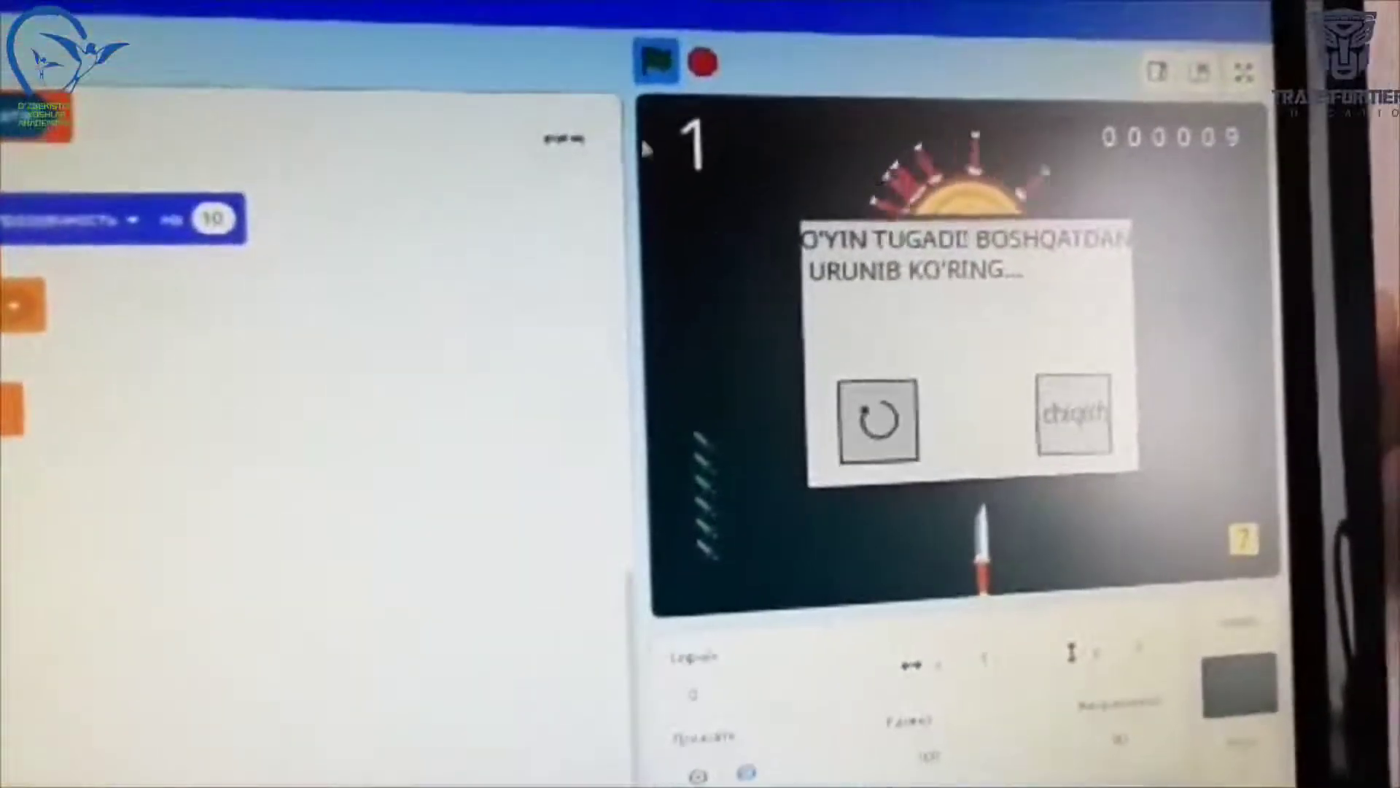
click(877, 419)
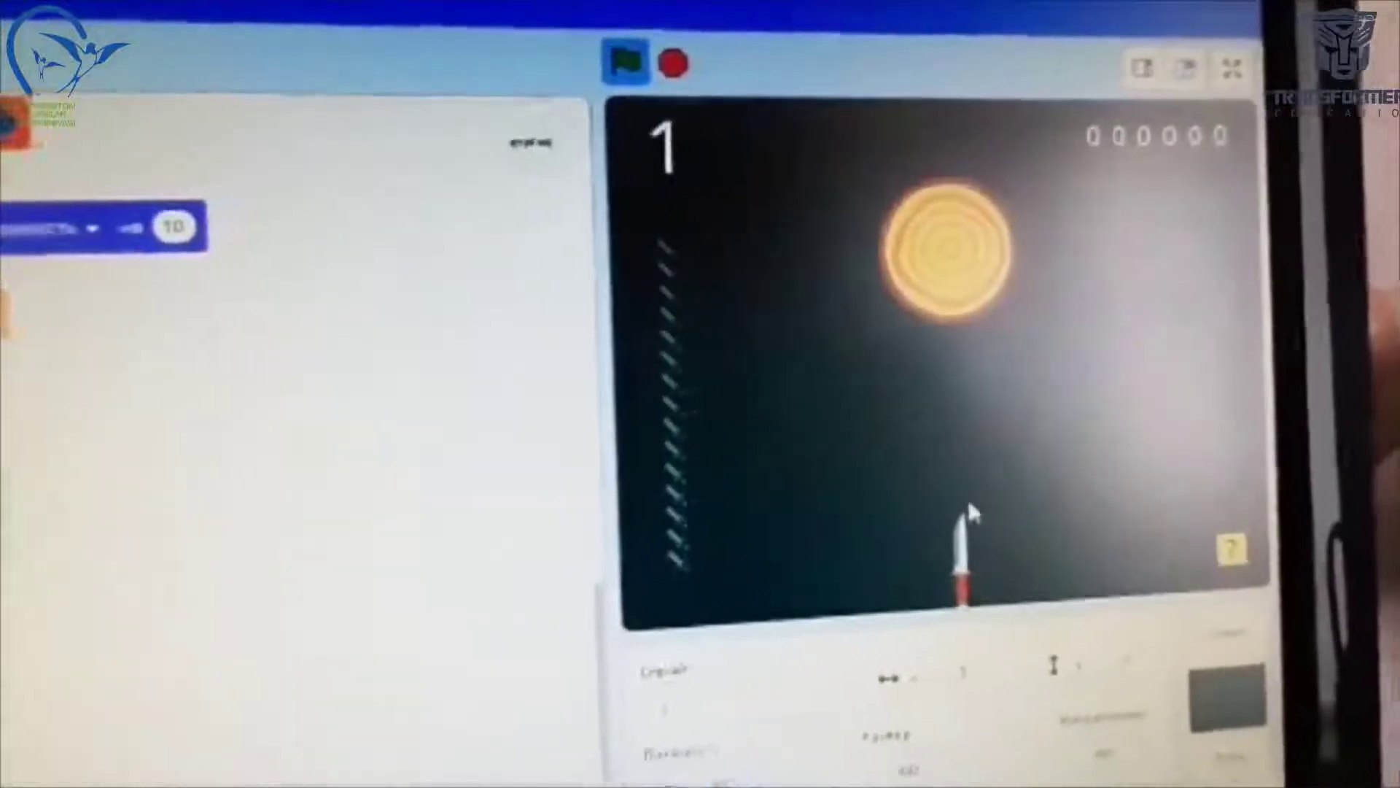
Throw five knives into the spinning target until game over at score 14, then restart
click(969, 505)
click(1005, 515)
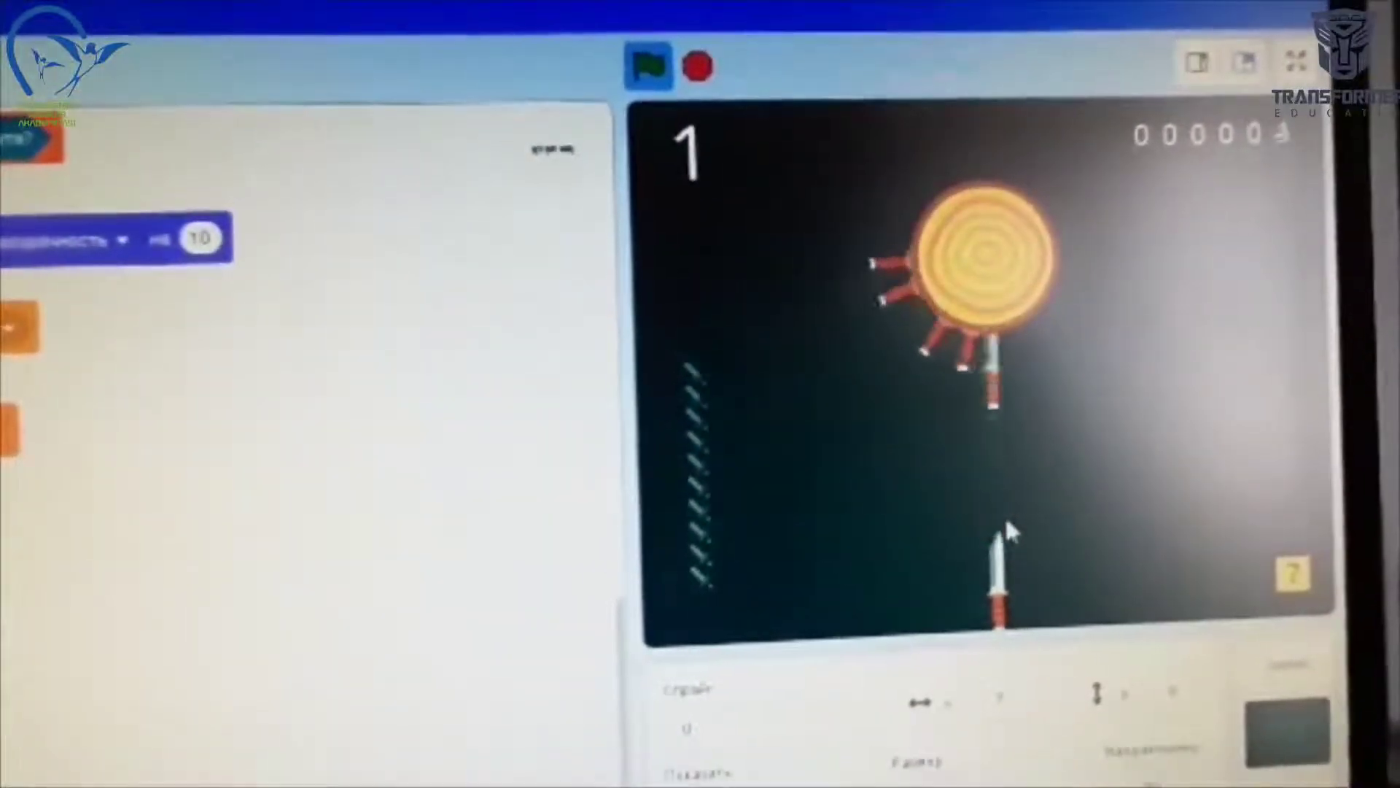
click(1008, 516)
click(1022, 506)
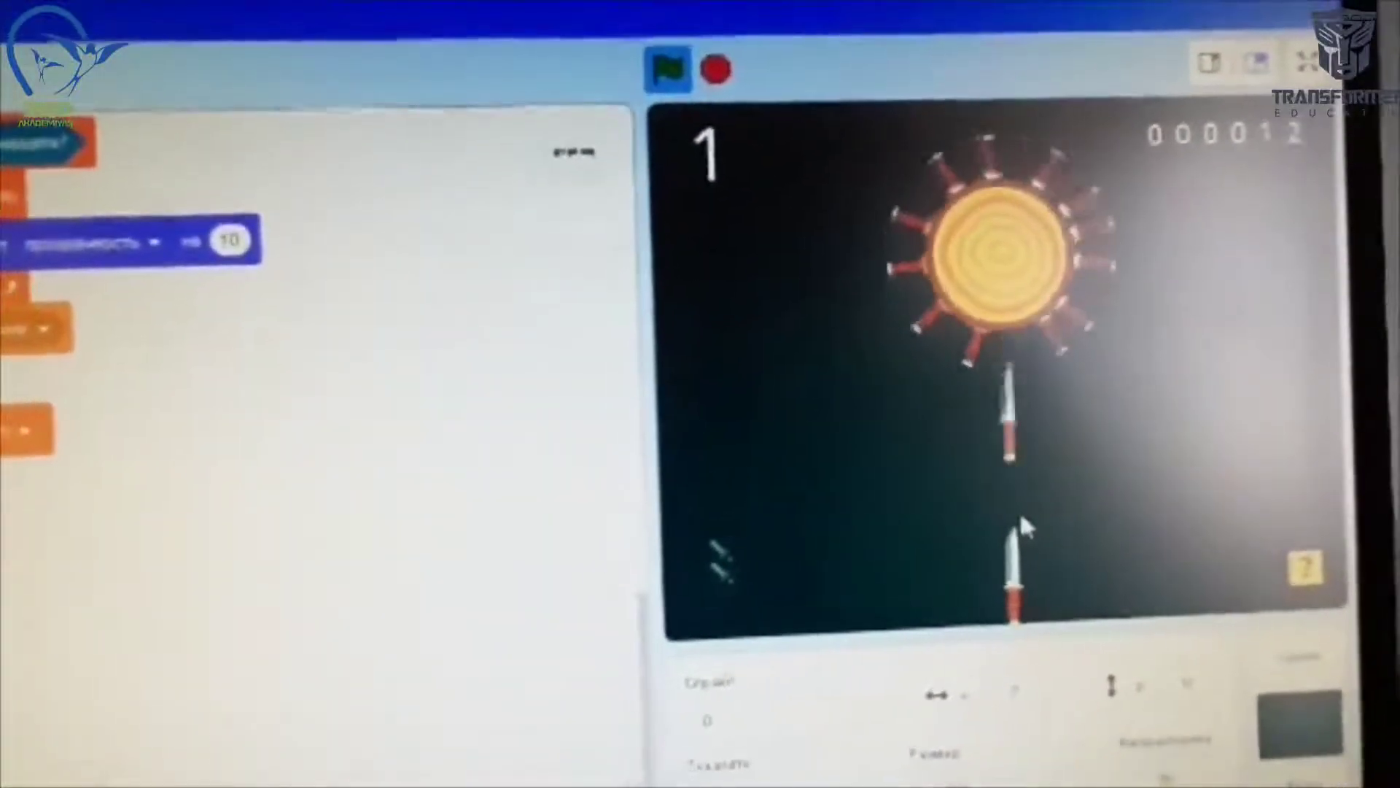
click(1018, 510)
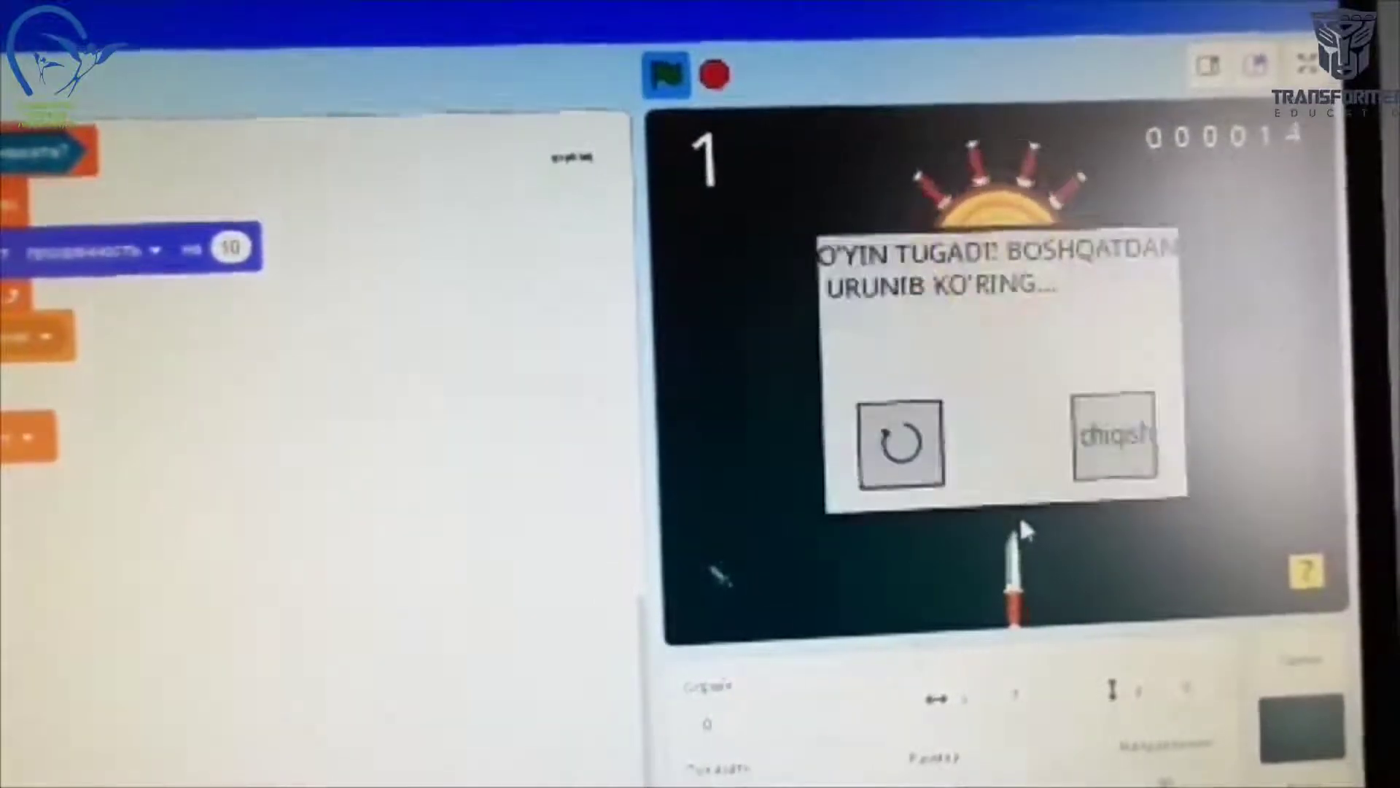
click(665, 78)
Start a new round and throw six knives to clear level 1, reaching score 15
click(1160, 536)
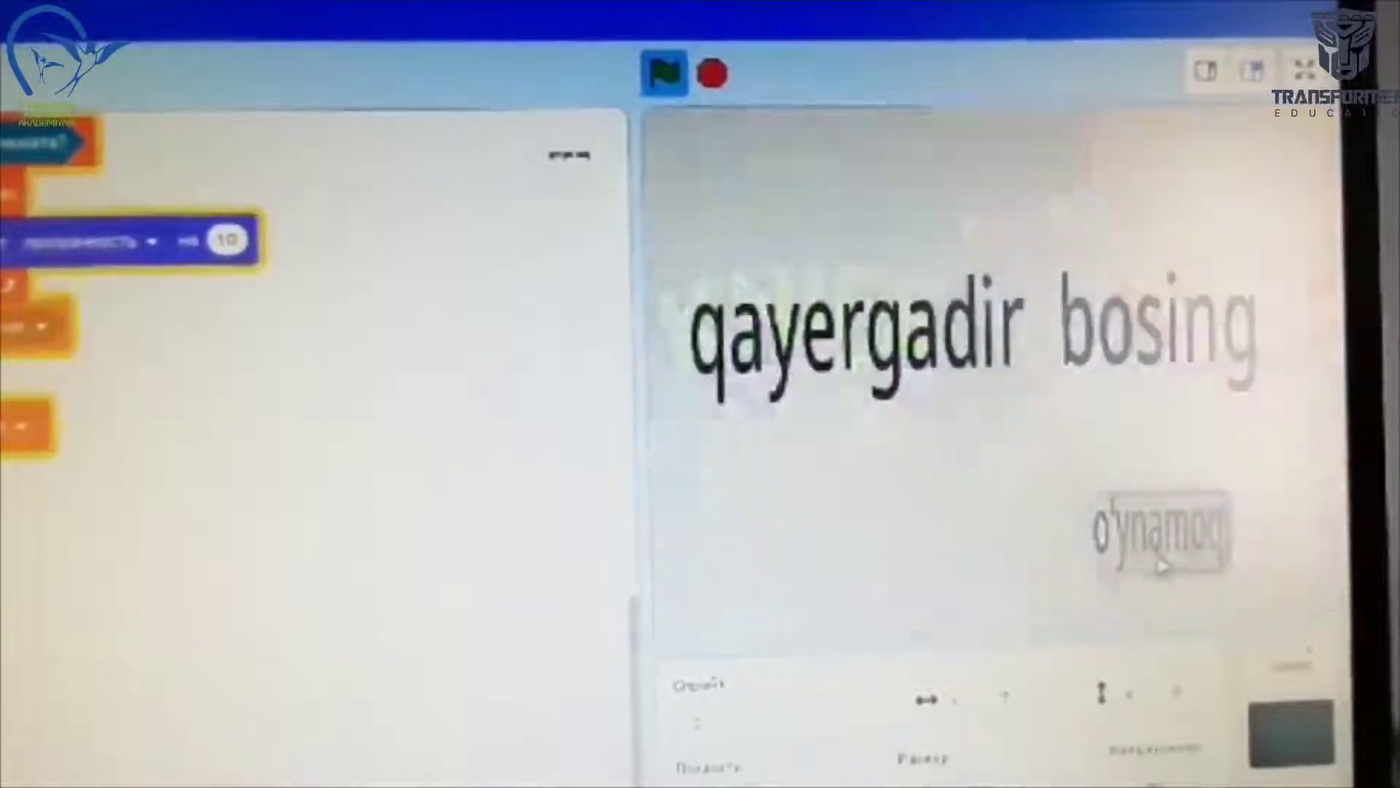
click(765, 422)
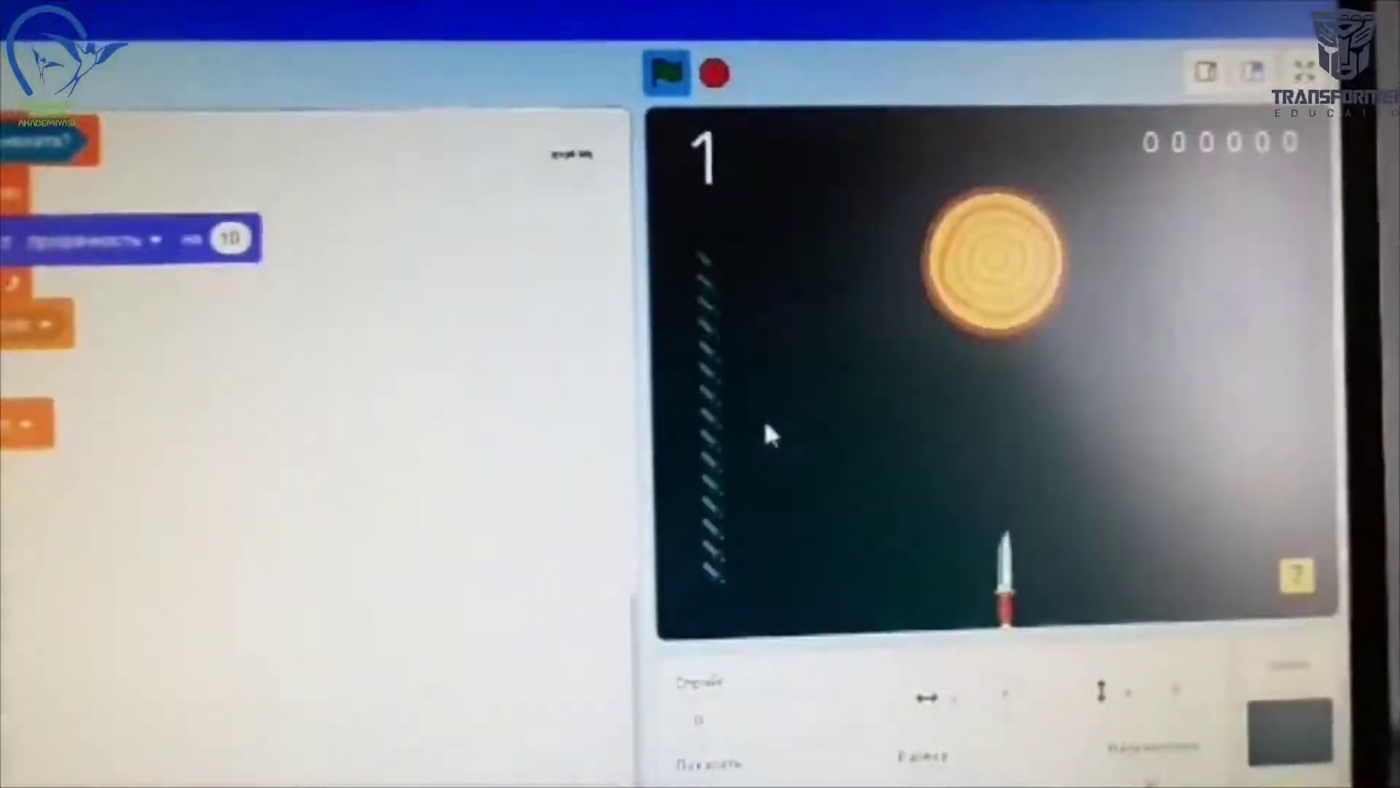
click(763, 417)
click(762, 417)
click(762, 417)
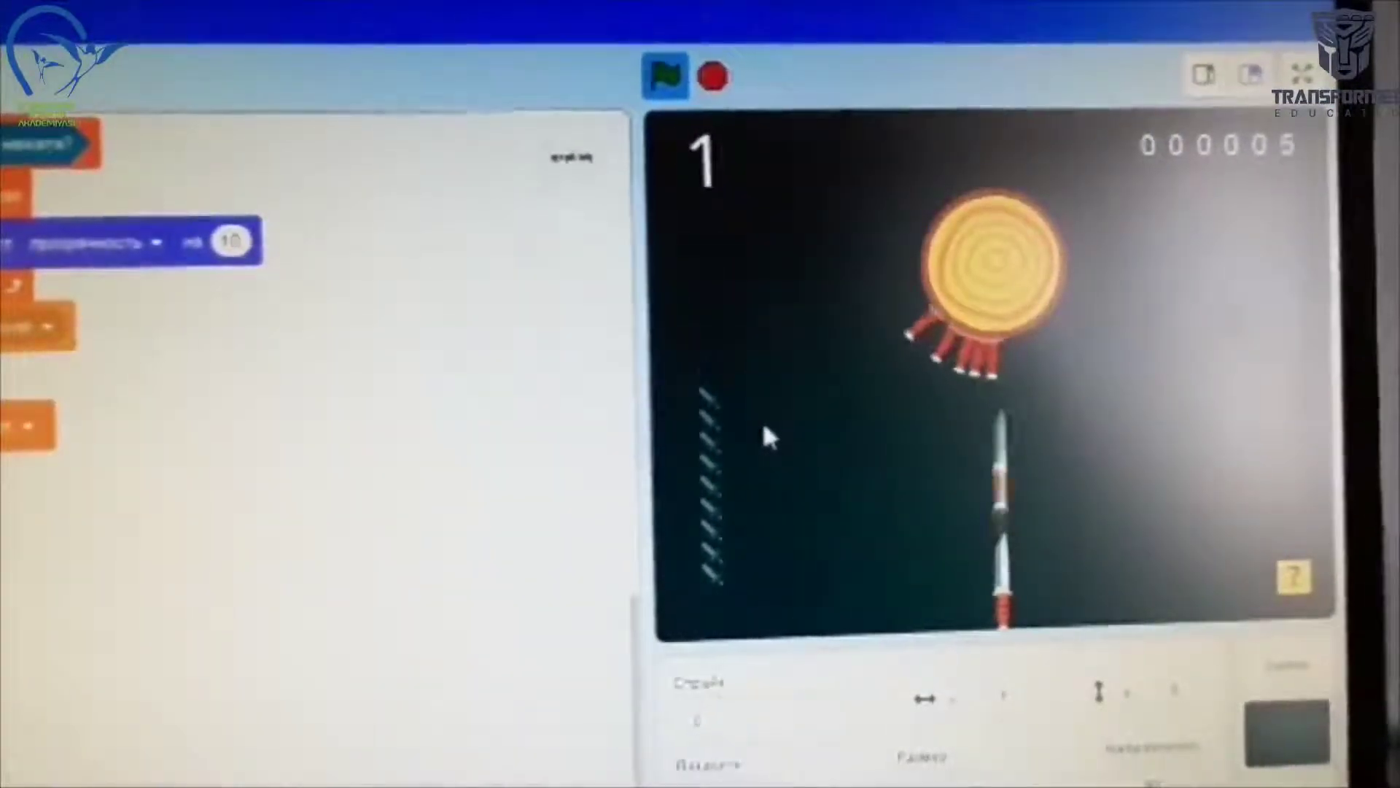
click(763, 417)
click(763, 417)
click(763, 416)
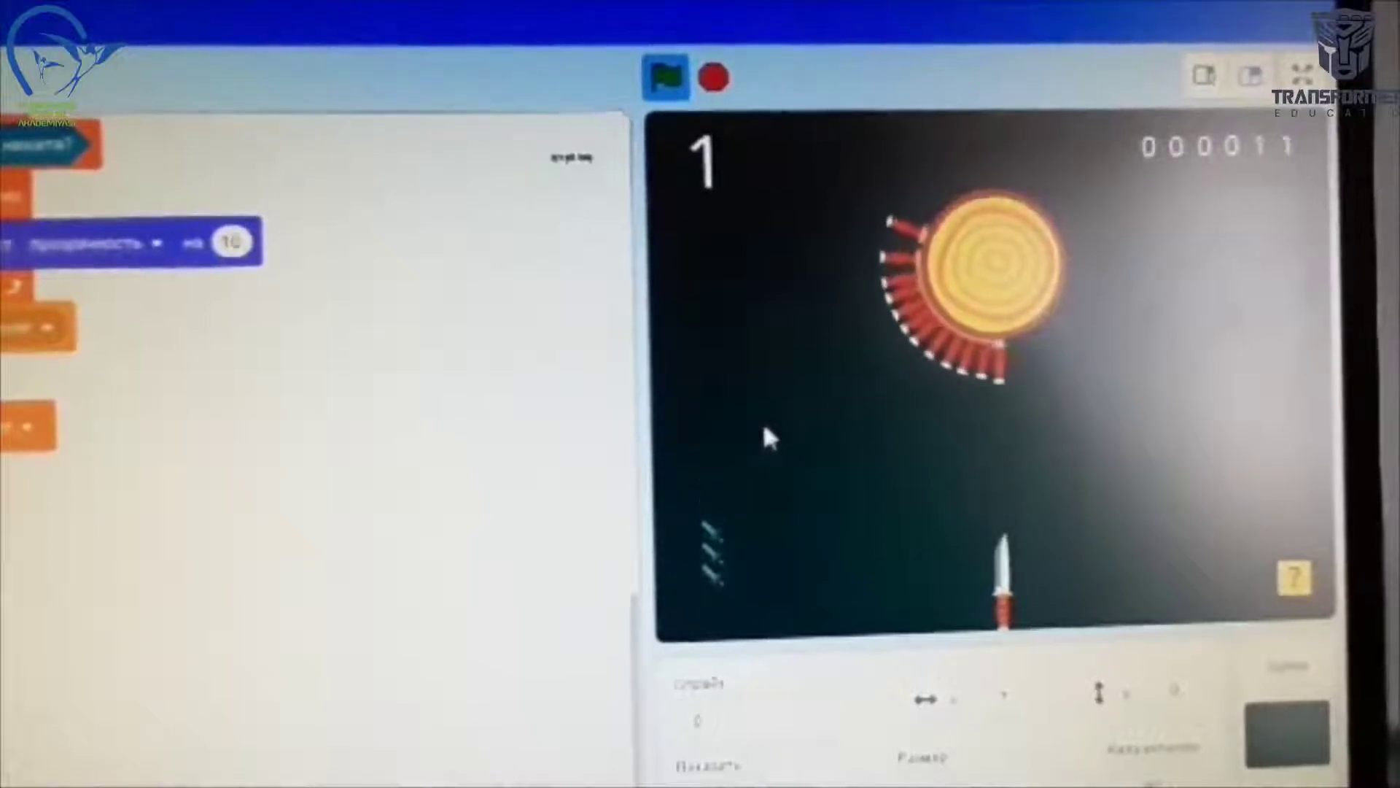
click(762, 420)
click(762, 419)
click(762, 419)
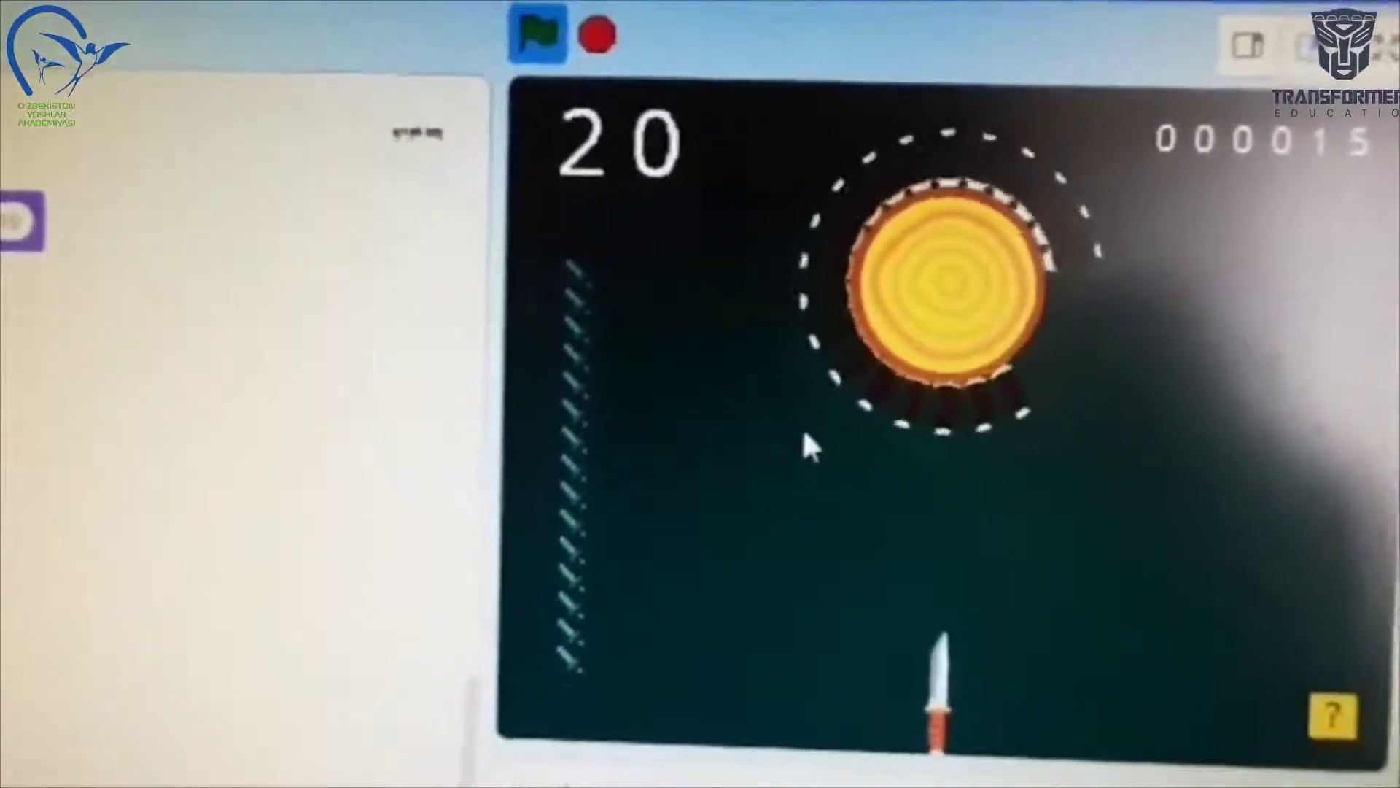
Throw three knives with the space key, lifting the score from 15 to 22
key(space)
key(space)
key(space)
key(space)
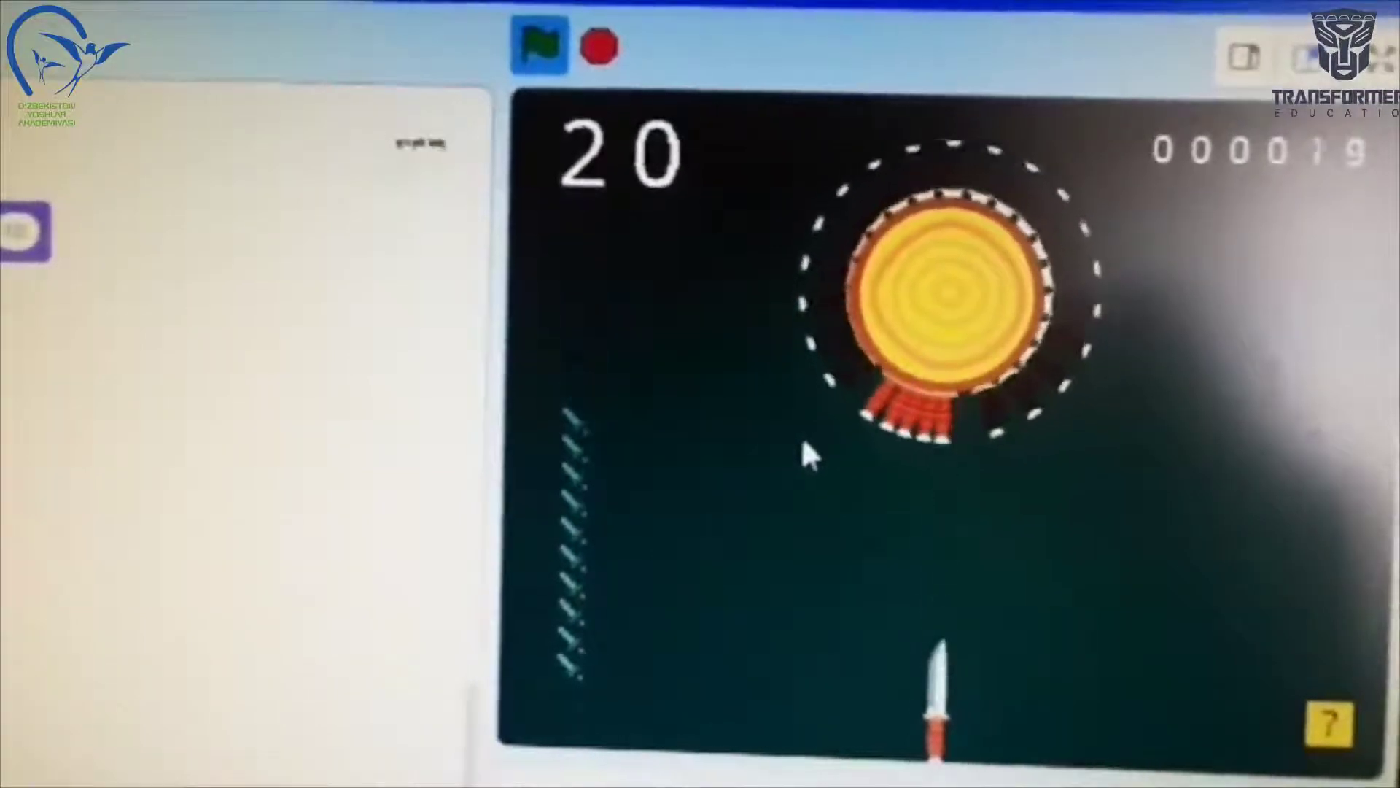
key(space)
key(space)
key(space)
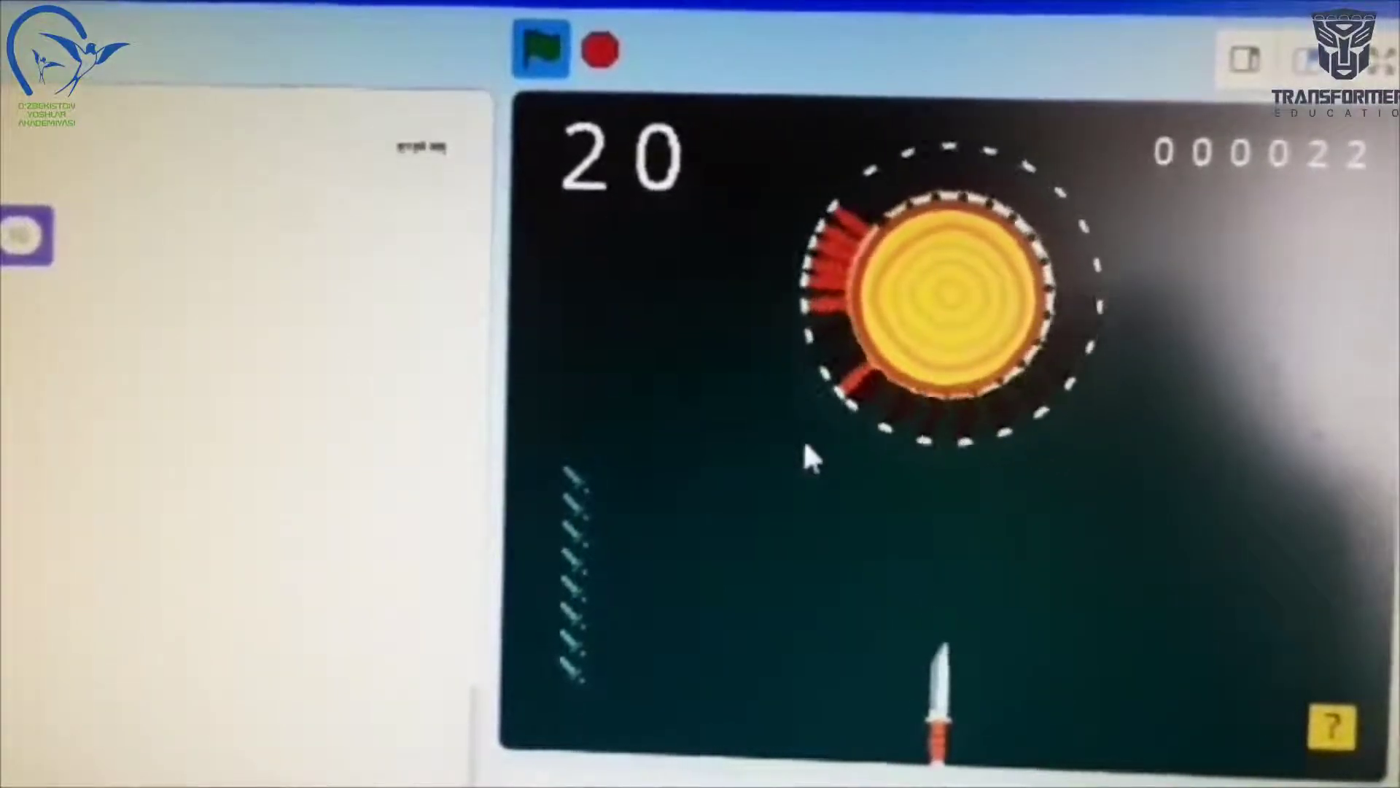
key(space)
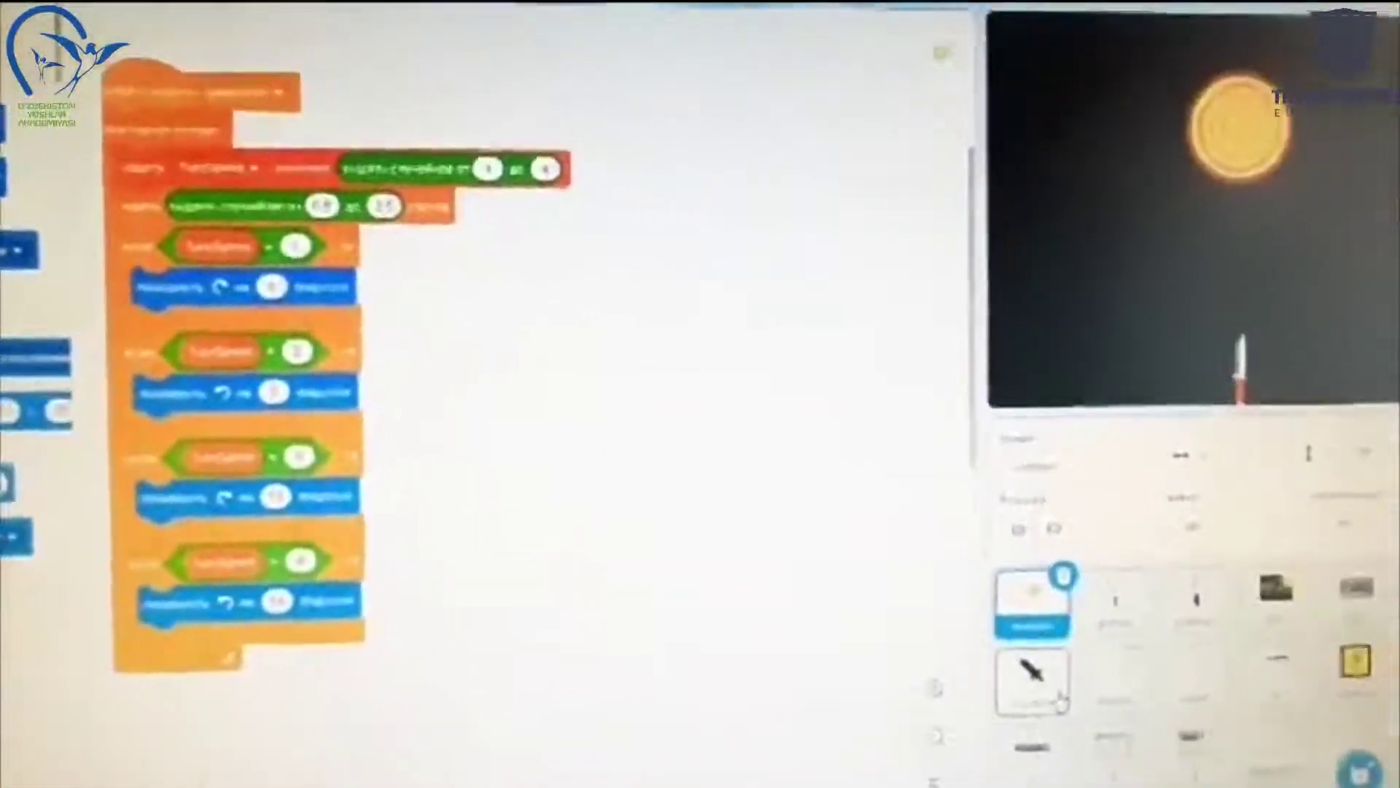
Select the knife sprite thumbnail in the sprite pane to display its scripts
click(1107, 679)
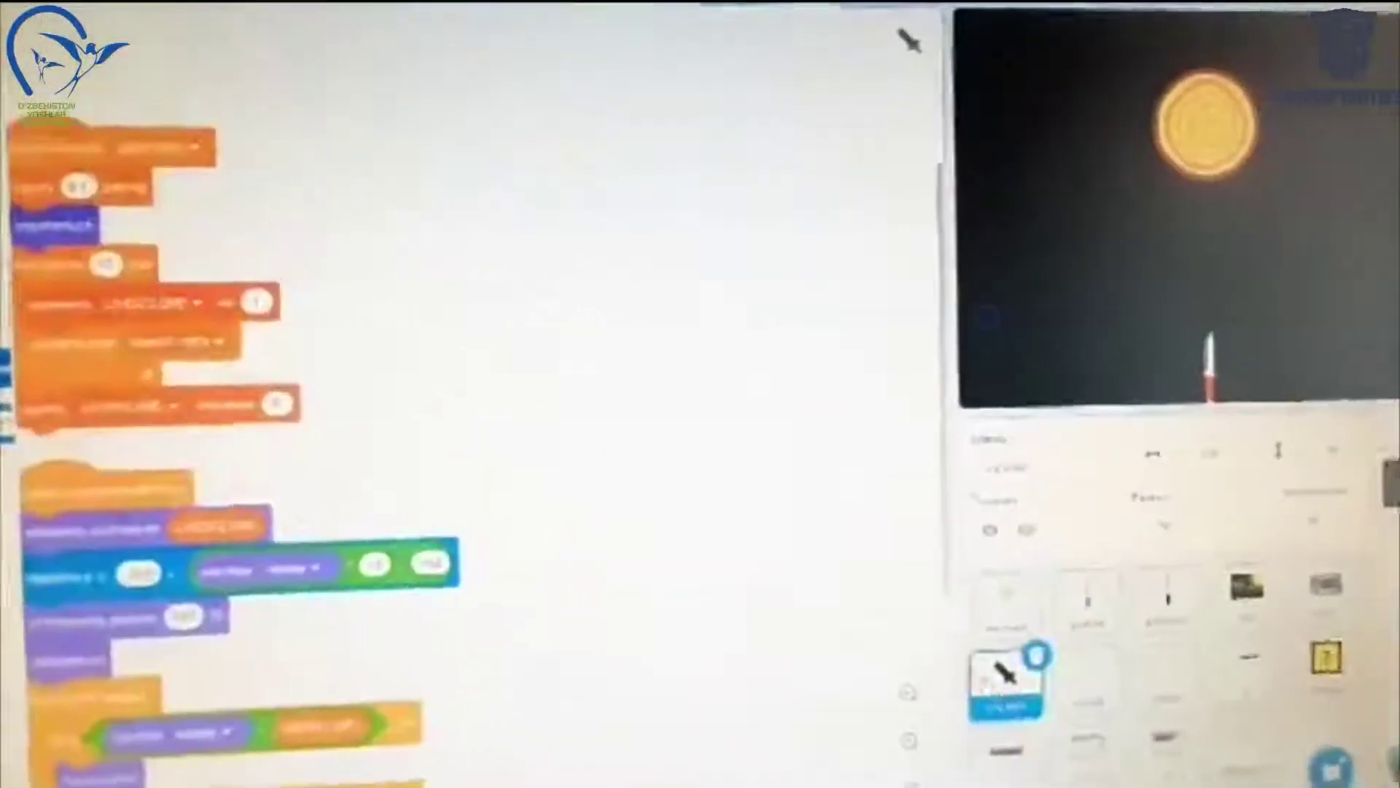